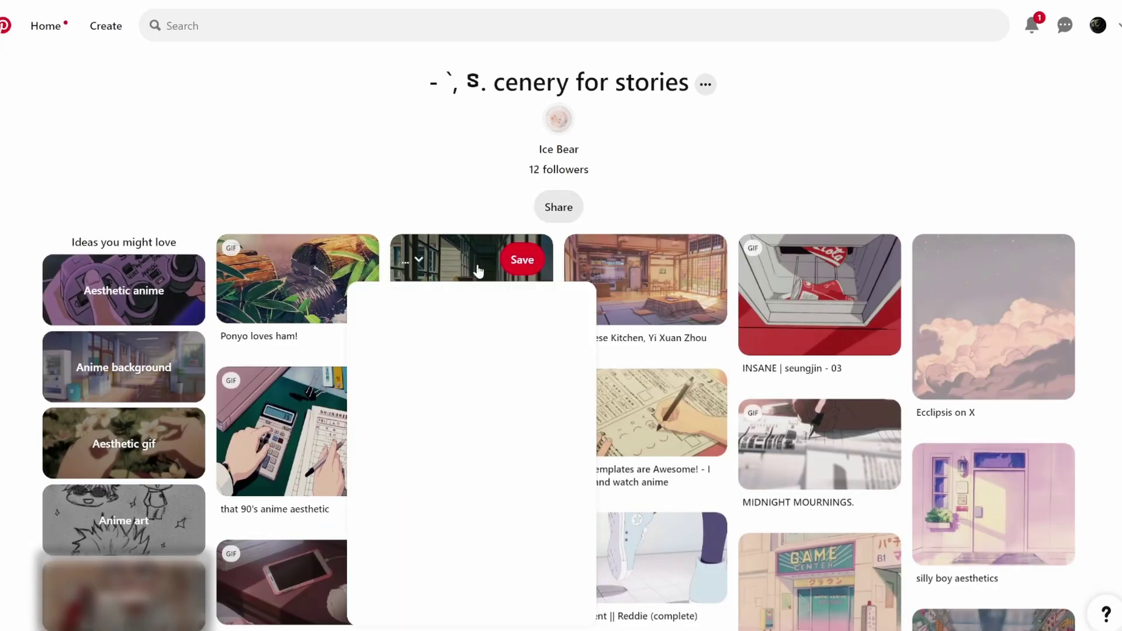
# Open the anime hallway picture from the scenery board to use as a reference
pyautogui.click(477, 259)
pyautogui.click(461, 289)
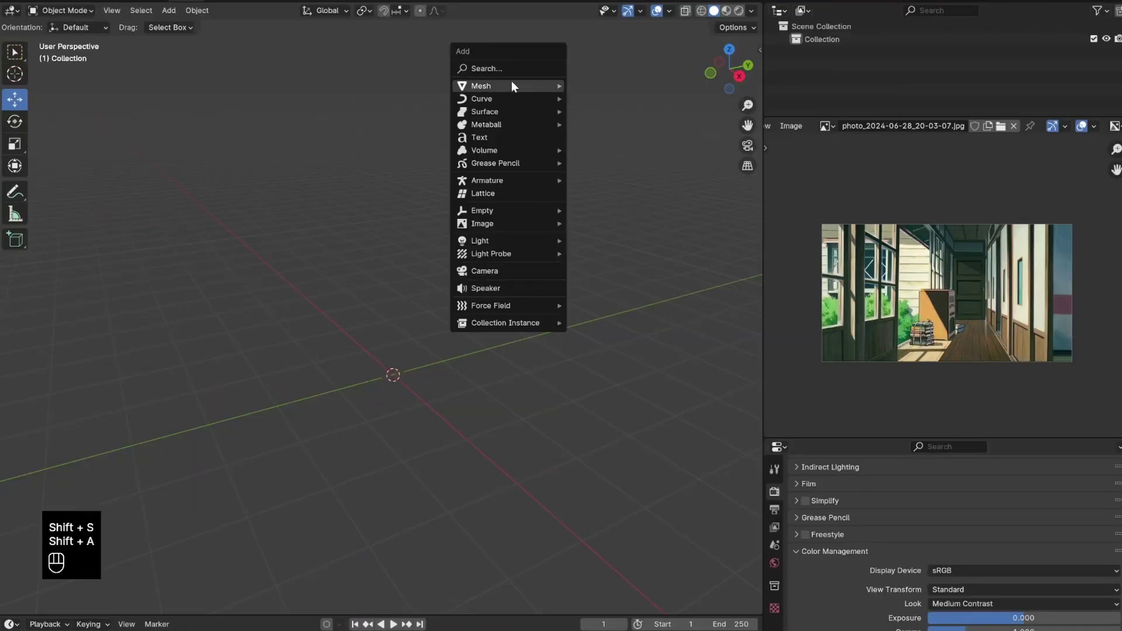
# Switch to Blender, add a cube, and raise its mesh in Edit Mode so its base rests on the ground; save the file
pyautogui.moveTo(512, 85)
pyautogui.click(590, 99)
pyautogui.press('KP_1')
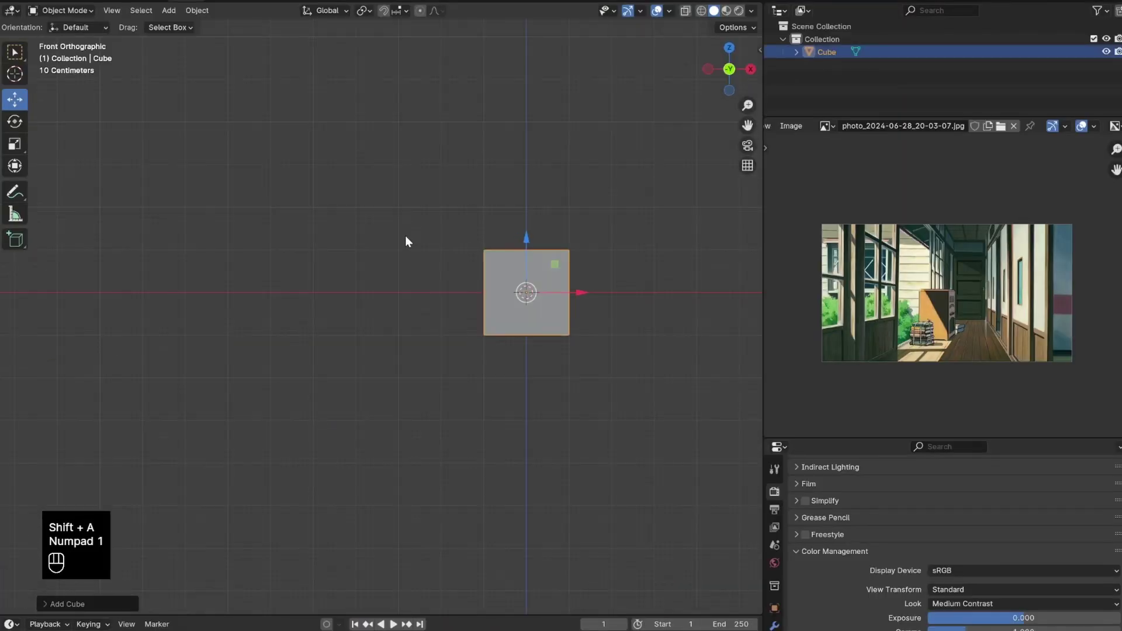
pyautogui.scroll(3, 544, 305)
pyautogui.keyDown('shift'); pyautogui.moveTo(545, 305); pyautogui.dragTo(356, 360, button='middle'); pyautogui.keyUp('shift')
pyautogui.scroll(3, 356, 360)
pyautogui.press('Tab')
pyautogui.press('a')
pyautogui.moveTo(448, 324); pyautogui.dragTo(448, 196)
pyautogui.press('Tab')
pyautogui.moveTo(447, 215); pyautogui.dragTo(542, 273, button='middle')
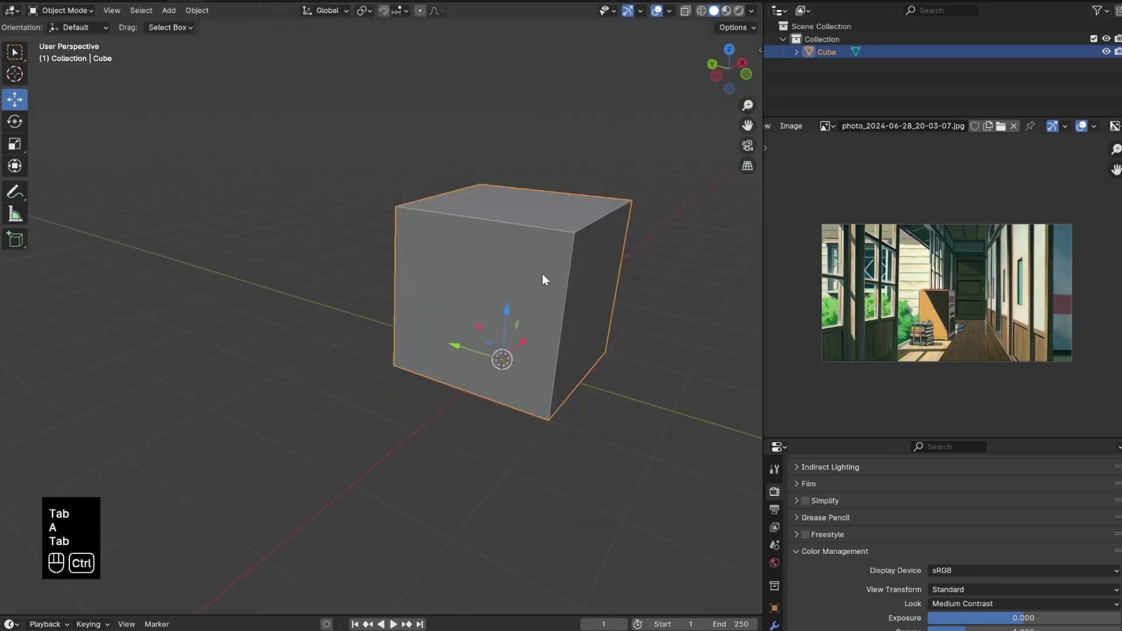
pyautogui.hotkey('ctrl', 's')
# Stretch the cube's mesh along the Y axis to about 2.2 times its length and save the file
pyautogui.press('Tab')
pyautogui.keyDown('shift'); pyautogui.moveTo(536, 325); pyautogui.dragTo(399, 290, button='middle'); pyautogui.keyUp('shift')
pyautogui.moveTo(398, 289); pyautogui.dragTo(498, 311, button='middle')
pyautogui.press('s')
pyautogui.press('y')
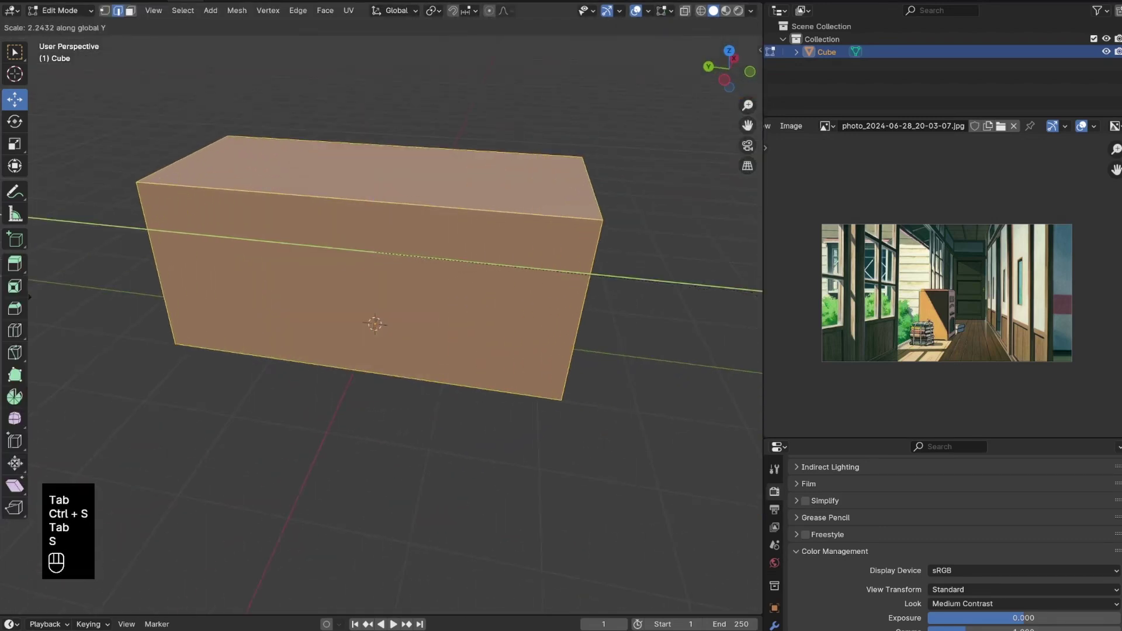
pyautogui.click(147, 287)
pyautogui.moveTo(147, 284); pyautogui.dragTo(271, 310, button='middle')
pyautogui.hotkey('ctrl', 's')
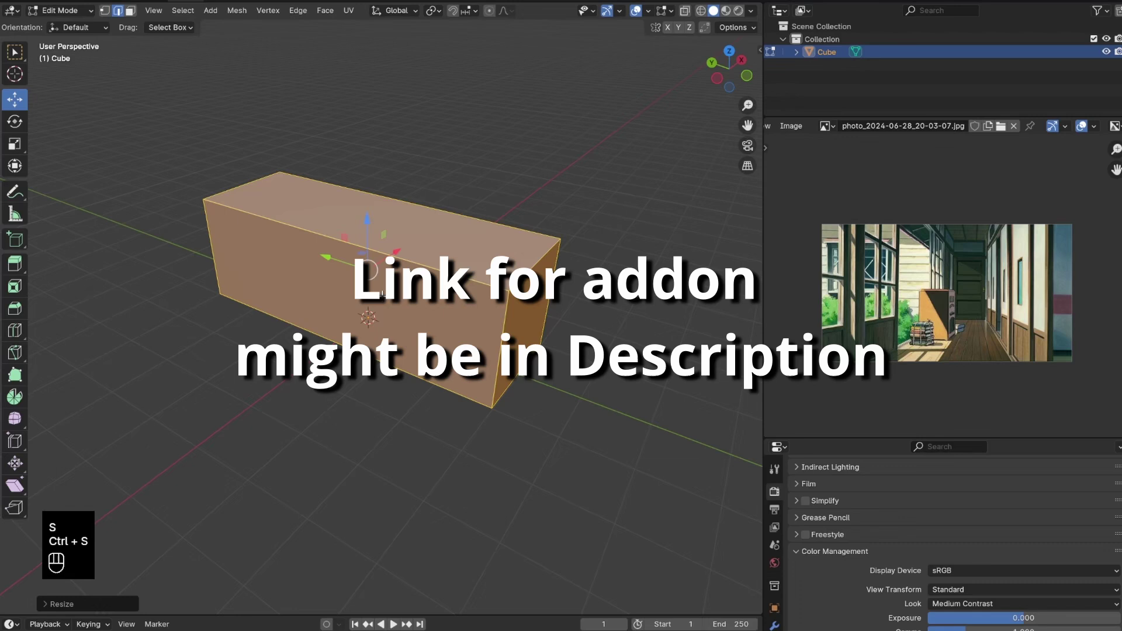
# Delete the stretched box's long side face and adjacent end face to open the corridor, and save the file
pyautogui.click(382, 294)
pyautogui.press('3')
pyautogui.click(446, 320)
pyautogui.keyDown('shift'); pyautogui.click(530, 314); pyautogui.keyUp('shift')
pyautogui.press('x')
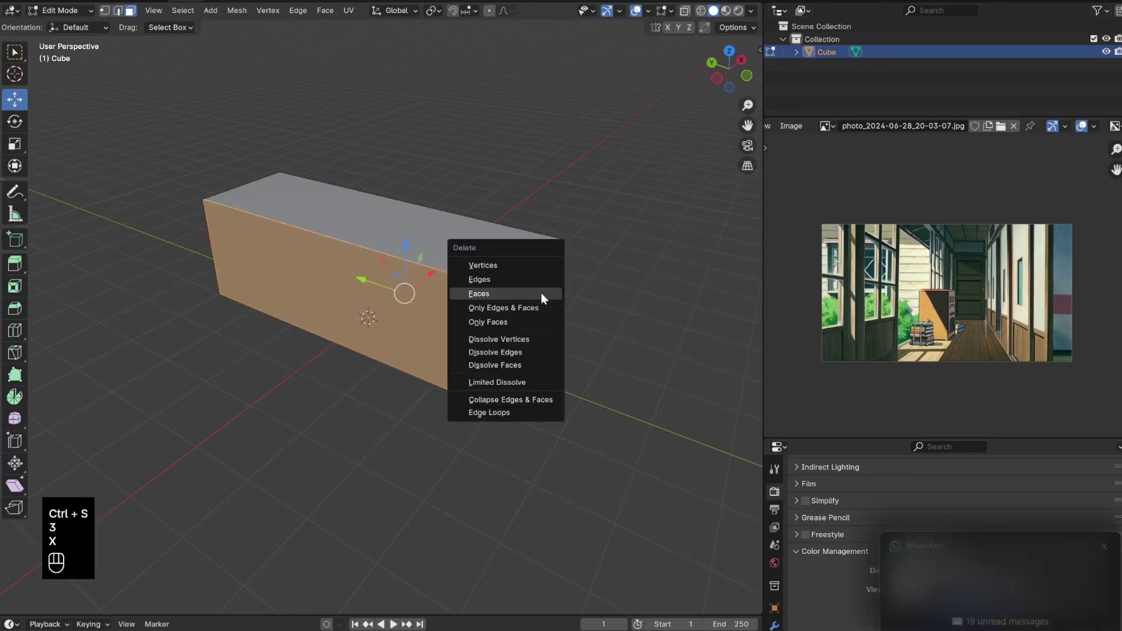
pyautogui.click(541, 293)
pyautogui.hotkey('ctrl', 's')
pyautogui.moveTo(466, 315); pyautogui.dragTo(433, 289, button='middle')
pyautogui.press('Tab')
pyautogui.scroll(-4, 444, 269)
pyautogui.click(479, 208)
pyautogui.moveTo(435, 210); pyautogui.dragTo(481, 209, button='middle')
pyautogui.hotkey('ctrl', 's')
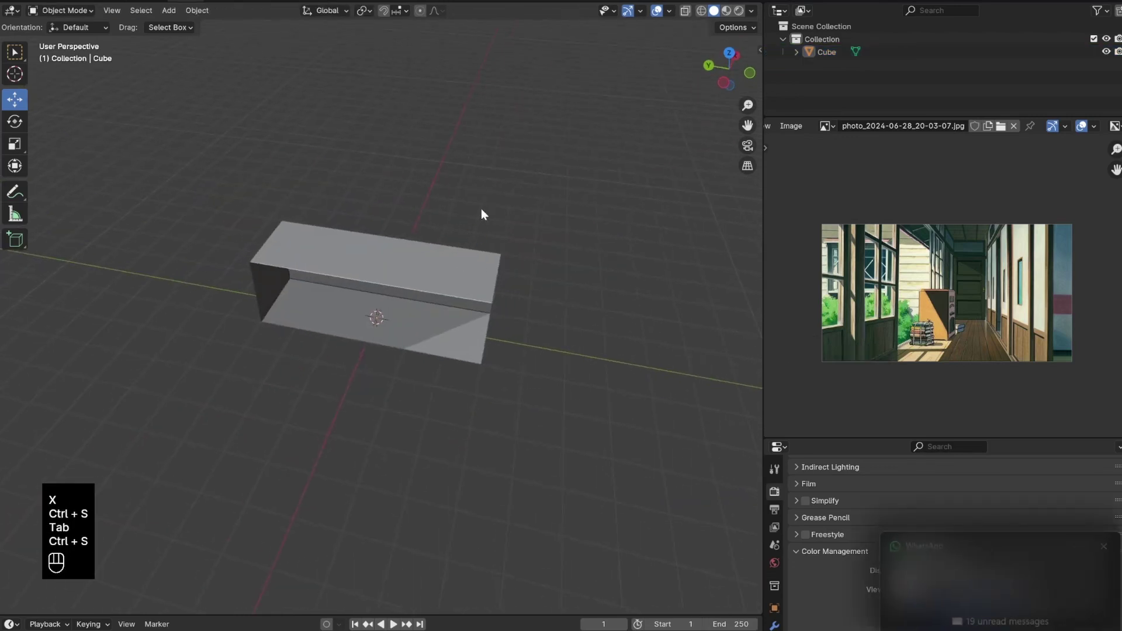
# Add a plane at the base of the corridor box and scale it up into a large ground surface
pyautogui.hotkey('shift', 'a')
pyautogui.moveTo(481, 206)
pyautogui.click(517, 206)
pyautogui.scroll(-2, 440, 316)
pyautogui.press('s')
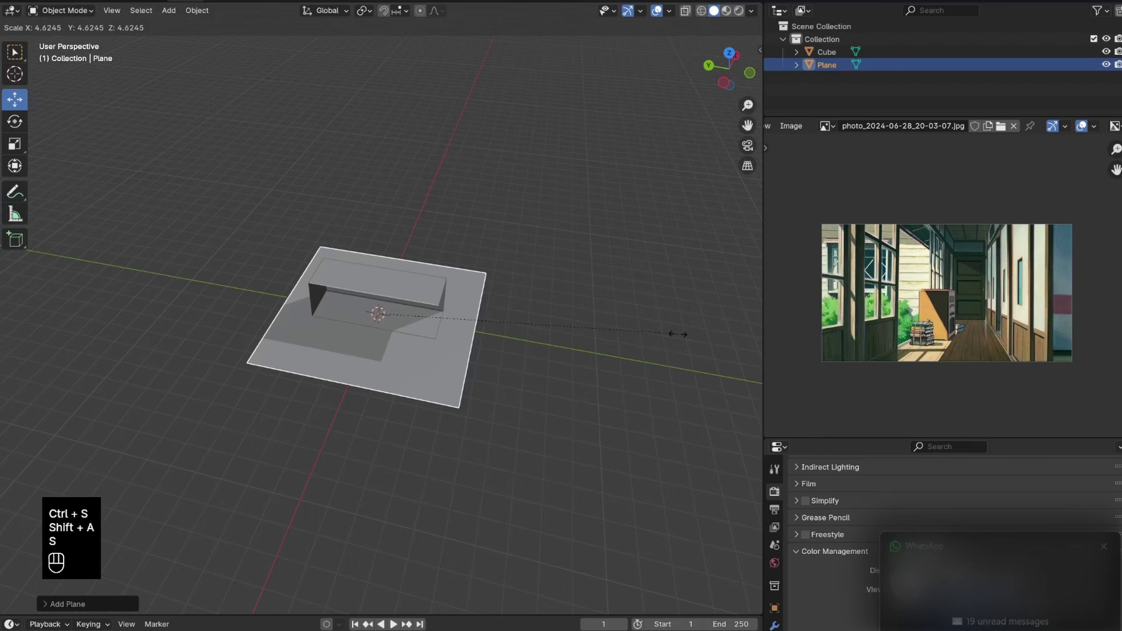
pyautogui.click(6, 335)
# Extrude the ground plane's edge behind the corridor upward into a tall backdrop wall and save the file
pyautogui.moveTo(399, 349); pyautogui.dragTo(366, 223, button='middle')
pyautogui.press('Tab')
pyautogui.click(264, 274)
pyautogui.press('e')
pyautogui.click(370, 192)
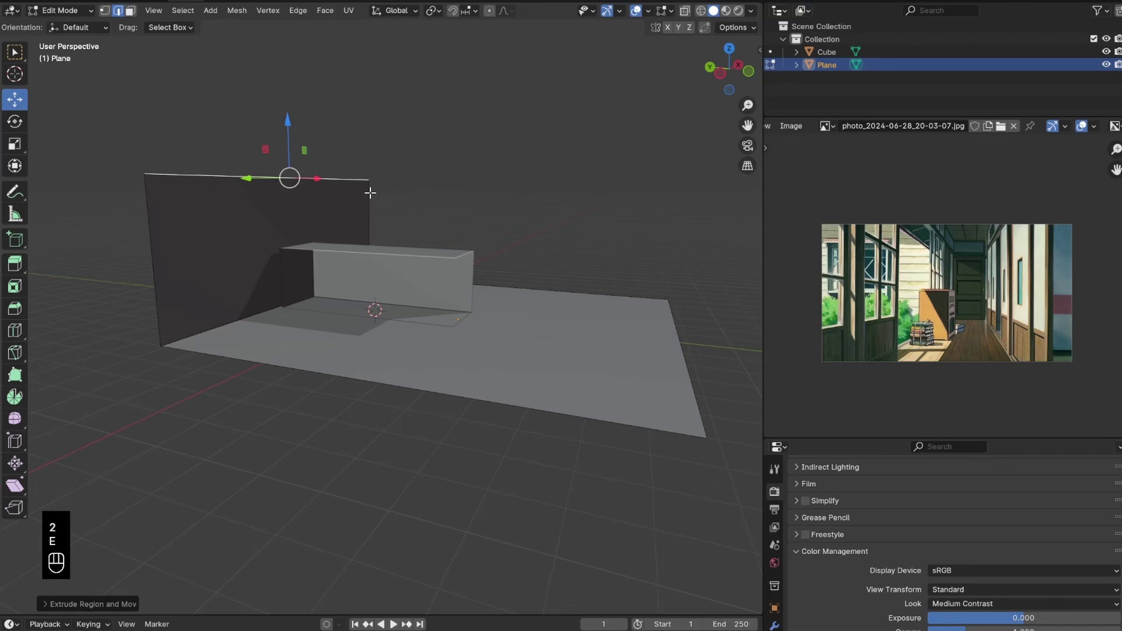
pyautogui.press('Tab')
pyautogui.hotkey('ctrl', 's')
# Cut a loop across the middle of the corridor box and fill the front half of its open side with a face; save the file
pyautogui.click(408, 311)
pyautogui.press('Tab')
pyautogui.scroll(5, 404, 280)
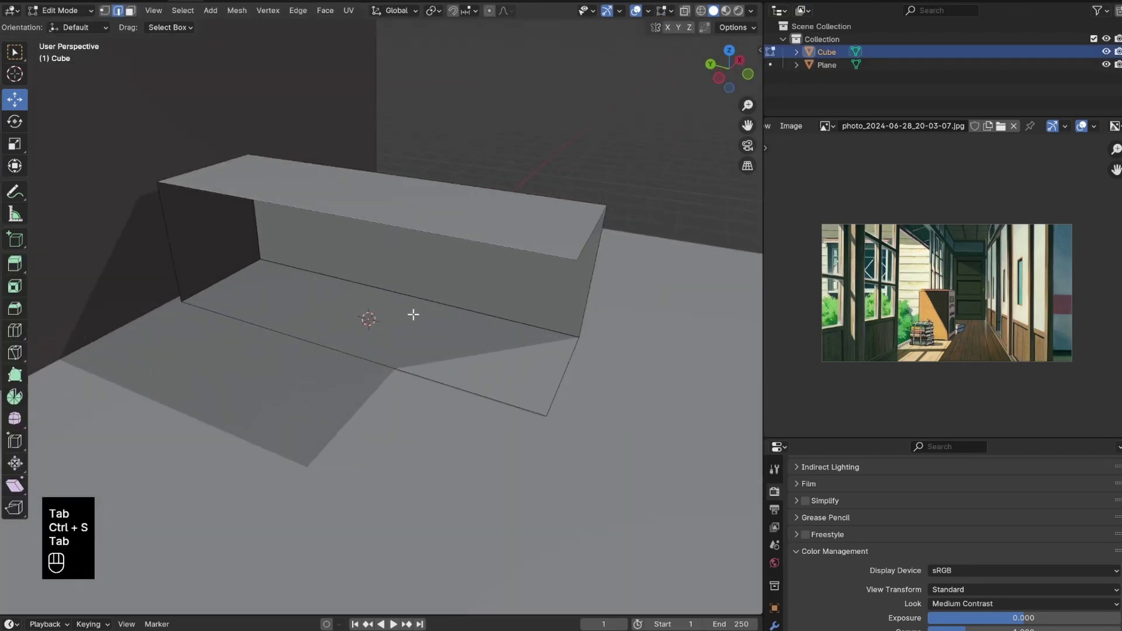
pyautogui.scroll(2, 409, 327)
pyautogui.hotkey('ctrl', 'r')
pyautogui.click(384, 367)
pyautogui.press('2')
pyautogui.click(420, 387)
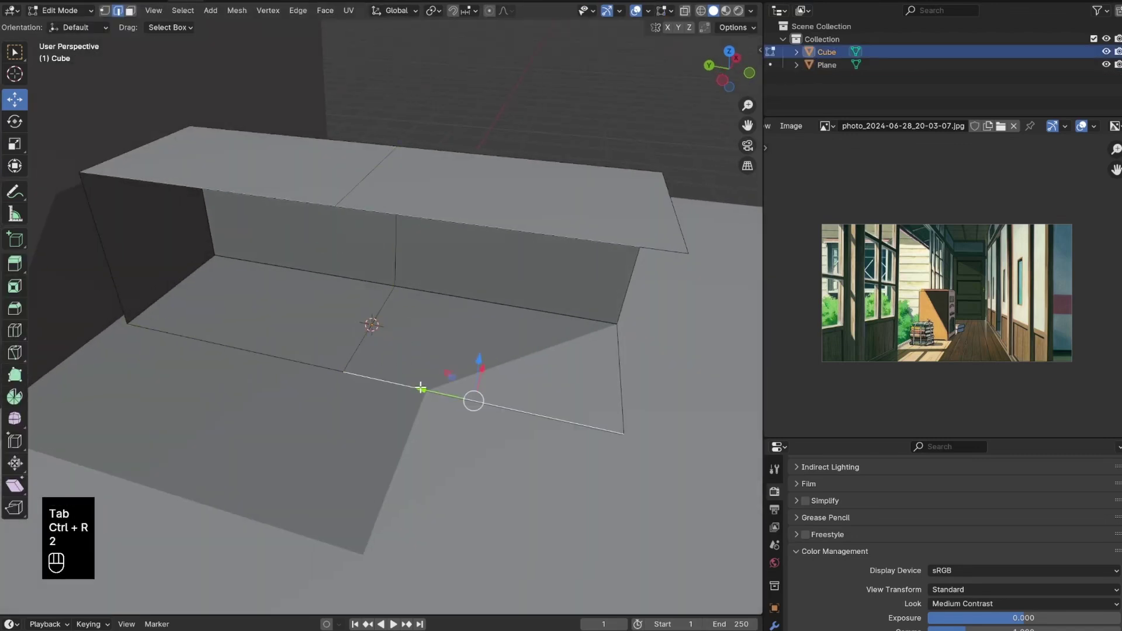
pyautogui.press('f')
pyautogui.scroll(-4, 425, 248)
pyautogui.click(466, 158)
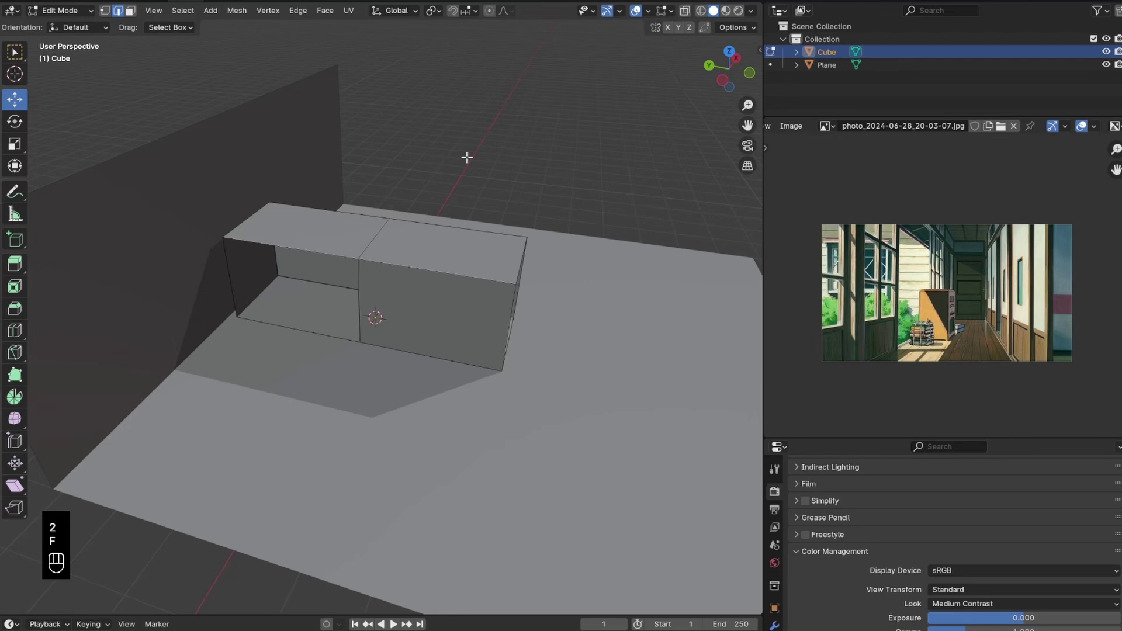
pyautogui.press('Tab')
pyautogui.moveTo(475, 209); pyautogui.dragTo(352, 164, button='middle')
pyautogui.hotkey('ctrl', 's')
# Save the file and add a new cube mesh at the 3D cursor inside the corridor
pyautogui.click(623, 210)
pyautogui.scroll(6, 399, 279)
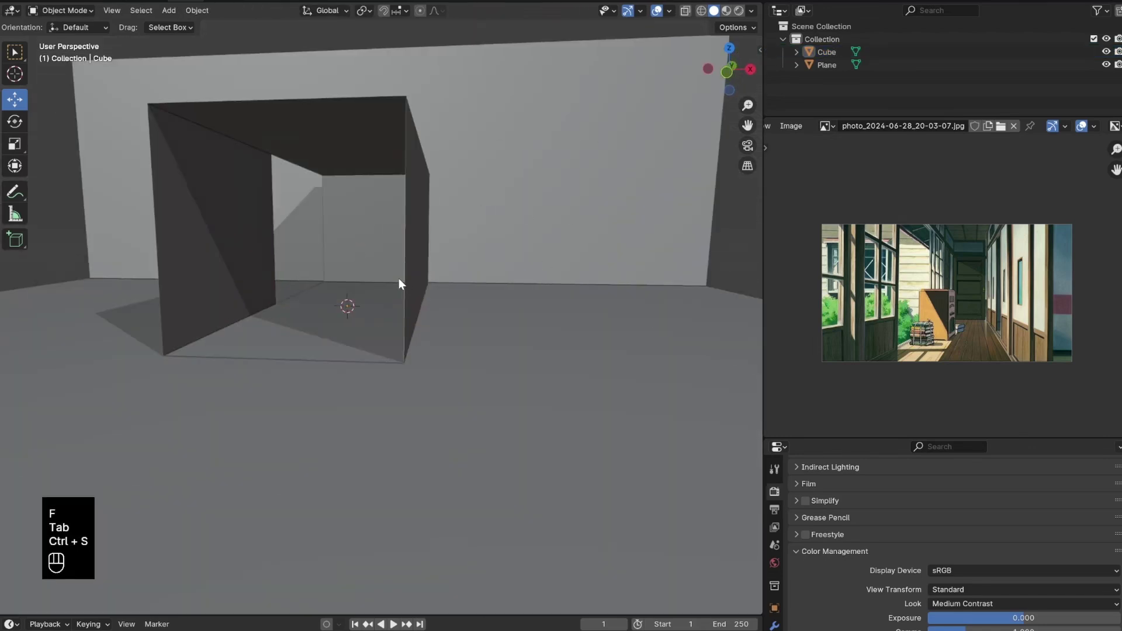
pyautogui.moveTo(398, 280); pyautogui.dragTo(413, 336, button='middle')
pyautogui.scroll(-3, 373, 312)
pyautogui.moveTo(304, 313); pyautogui.dragTo(429, 357, button='middle')
pyautogui.hotkey('ctrl', 's')
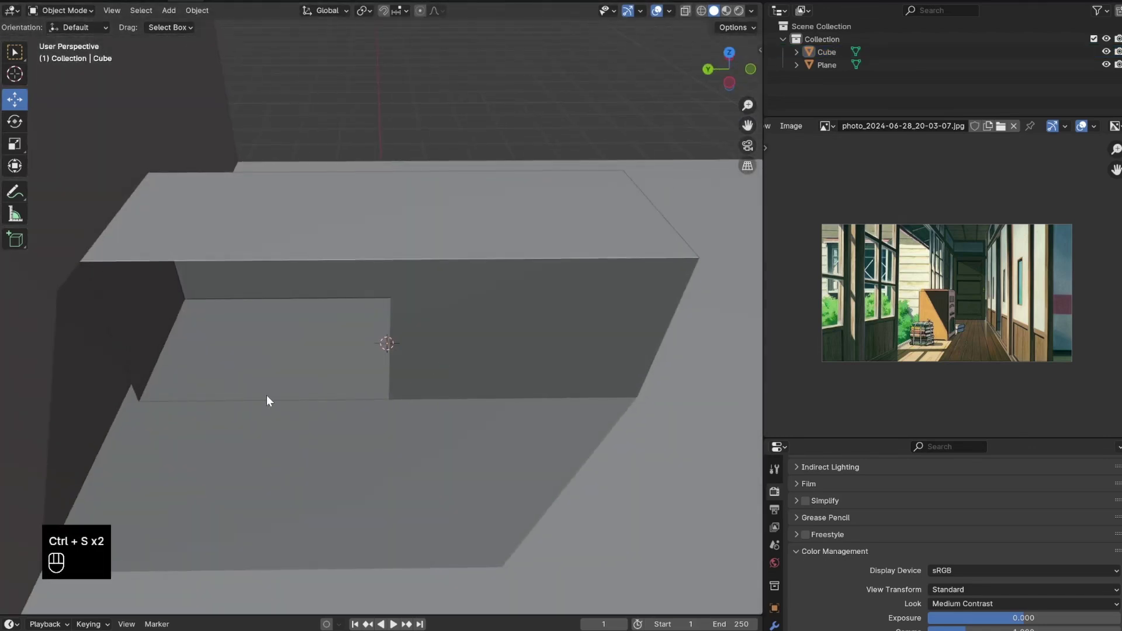
pyautogui.keyDown('shift'); pyautogui.moveTo(271, 394); pyautogui.dragTo(350, 351, button='middle'); pyautogui.keyUp('shift')
pyautogui.moveTo(351, 350); pyautogui.dragTo(325, 359, button='middle')
pyautogui.scroll(3, 324, 360)
pyautogui.hotkey('shift', 'a')
pyautogui.moveTo(402, 260)
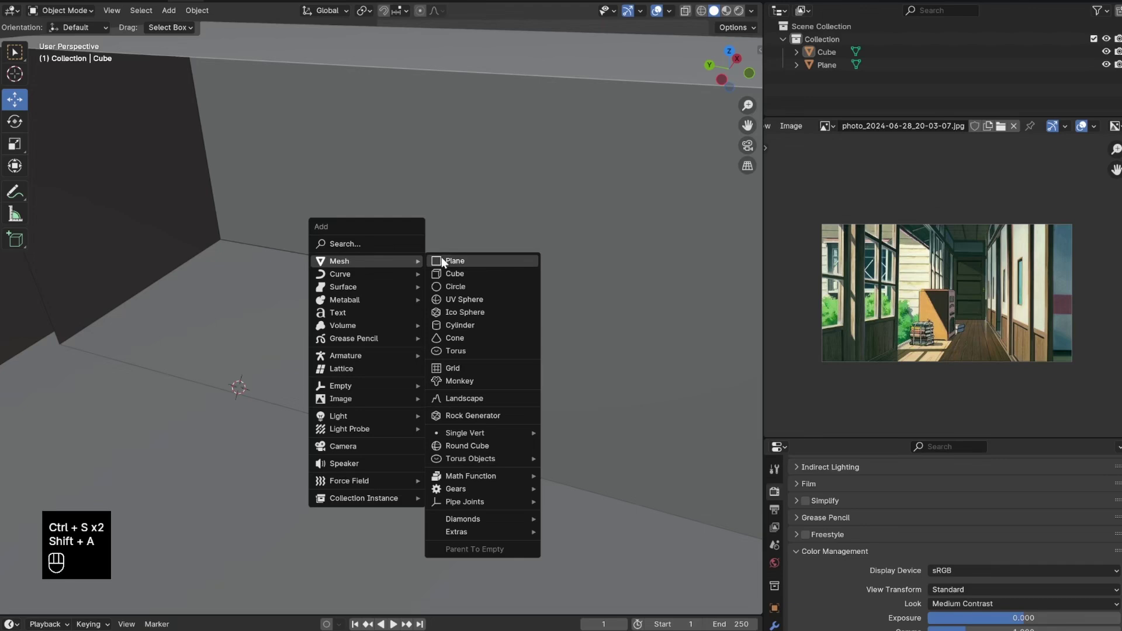
pyautogui.click(442, 274)
# Raise the new cube's mesh about 1 m along Z in Edit Mode so its origin sits at its base
pyautogui.scroll(1, 347, 307)
pyautogui.scroll(-4, 341, 283)
pyautogui.moveTo(347, 307); pyautogui.dragTo(315, 301, button='middle')
pyautogui.press('Tab')
pyautogui.press('a')
pyautogui.press('KP_1')
pyautogui.moveTo(283, 272); pyautogui.dragTo(292, 190)
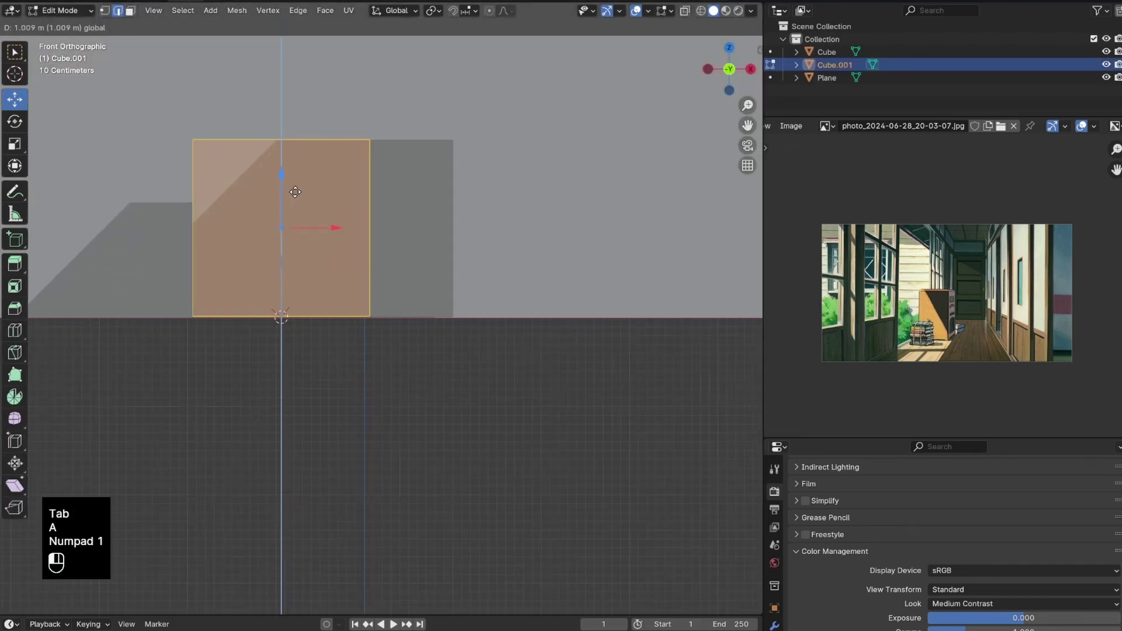
pyautogui.moveTo(326, 231); pyautogui.dragTo(219, 300, button='middle')
pyautogui.press('Tab')
# Shrink the new cube and narrow it horizontally in X and Y to form an upright cabinet block
pyautogui.scroll(-3, 420, 271)
pyautogui.press('s')
pyautogui.click(326, 292)
pyautogui.press('s')
pyautogui.hotkey('shift', 'z')
pyautogui.click(363, 303)
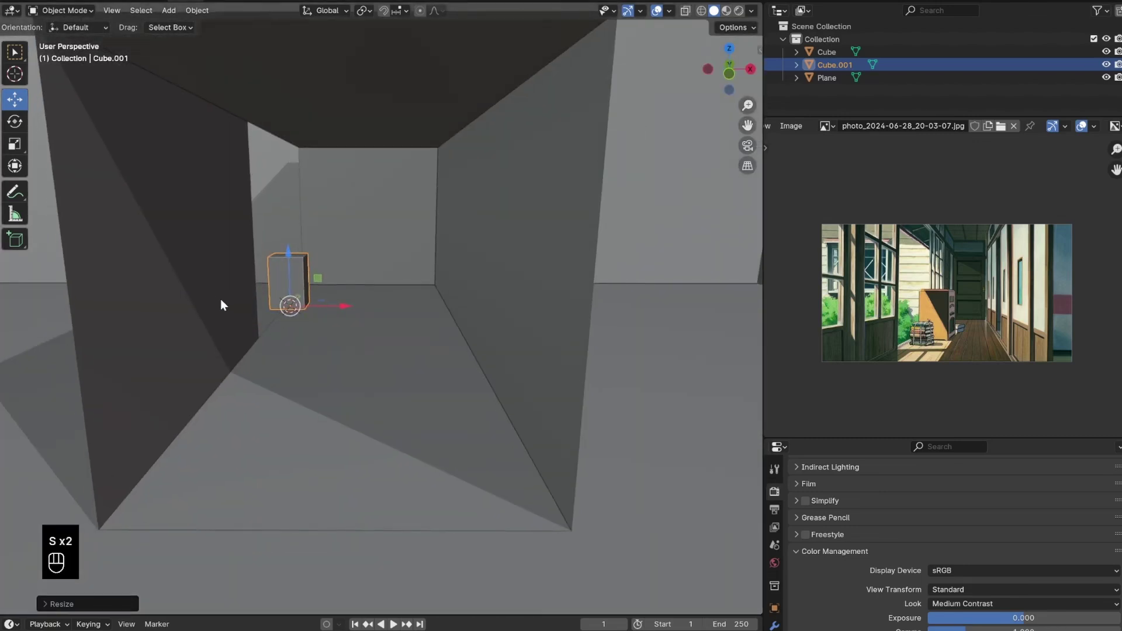
# Fine-tune the cabinet block's overall scale to suit the corridor opening and save the file
pyautogui.scroll(3, 219, 299)
pyautogui.press('s')
pyautogui.click(322, 276)
pyautogui.scroll(-4, 323, 276)
pyautogui.scroll(-5, 322, 276)
pyautogui.press('s')
pyautogui.click(413, 252)
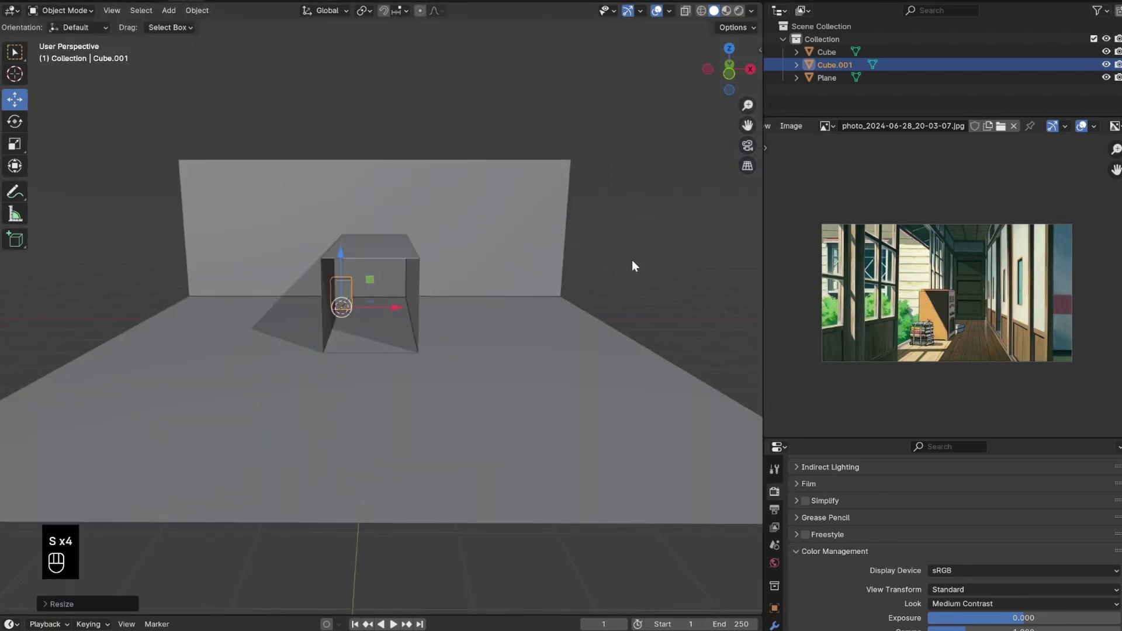
pyautogui.click(632, 261)
pyautogui.moveTo(468, 258); pyautogui.dragTo(528, 280, button='middle')
pyautogui.hotkey('ctrl', 's')
# Add a UV sphere on the ground outside the corridor's open side and resize it as a bush placeholder
pyautogui.scroll(5, 387, 329)
pyautogui.moveTo(388, 330); pyautogui.dragTo(477, 355, button='middle')
pyautogui.scroll(-4, 347, 327)
pyautogui.scroll(3, 368, 337)
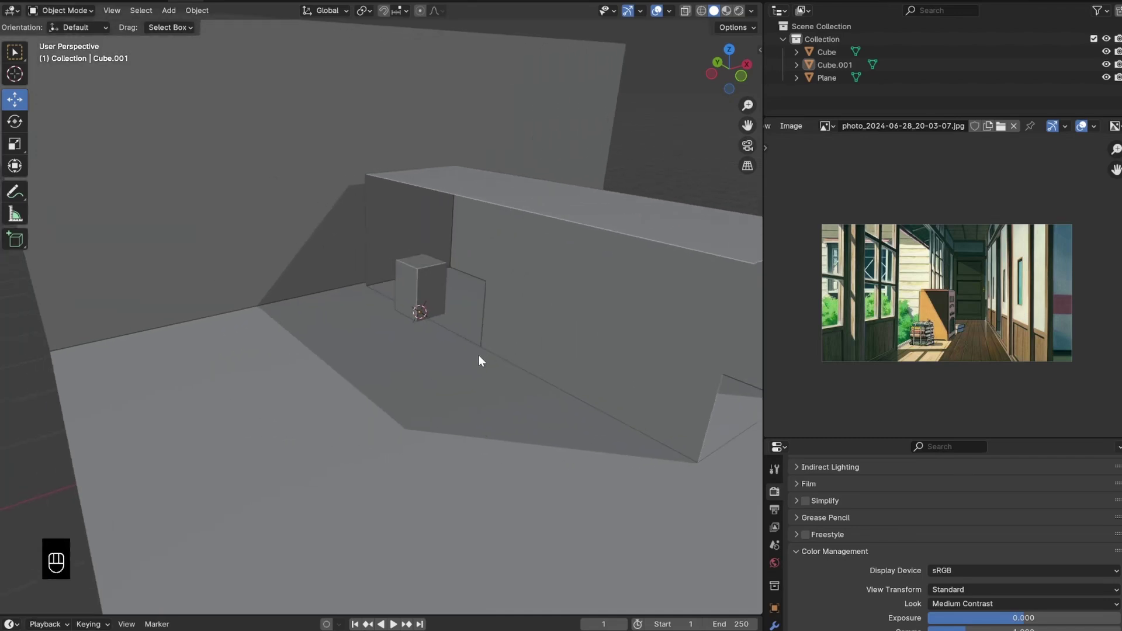
pyautogui.scroll(3, 244, 298)
pyautogui.moveTo(239, 296); pyautogui.dragTo(398, 227, button='middle')
pyautogui.hotkey('shift', 'a')
pyautogui.moveTo(400, 226)
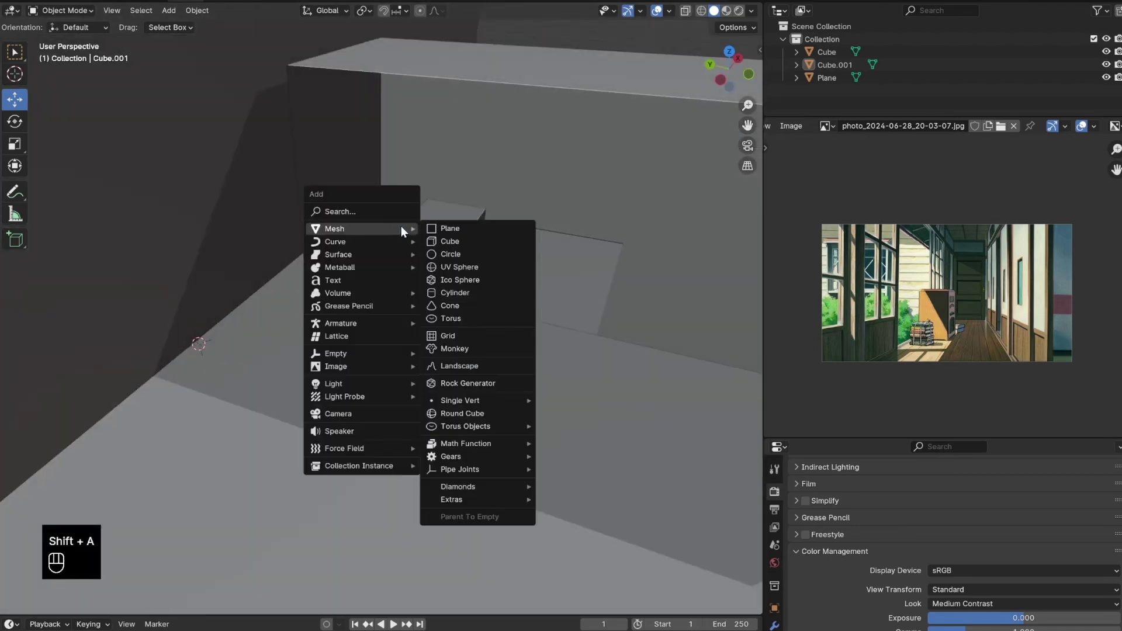
pyautogui.click(461, 266)
pyautogui.moveTo(367, 287); pyautogui.dragTo(260, 261, button='middle')
pyautogui.press('s')
pyautogui.click(301, 252)
# Duplicate the bush sphere and place the copy beside it, farther from the corridor
pyautogui.hotkey('shift', 'd')
pyautogui.click(295, 246)
pyautogui.scroll(-5, 294, 246)
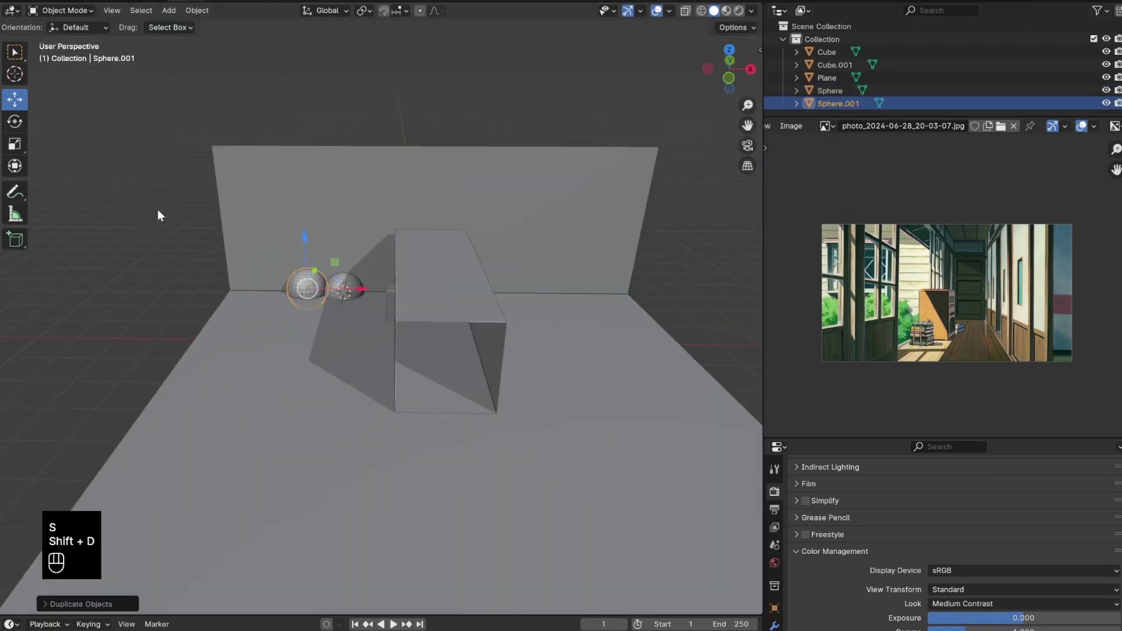
pyautogui.click(156, 209)
# Rotate the cabinet block slightly about the Z axis to match the cabinet in the reference image, and save the file
pyautogui.moveTo(430, 309); pyautogui.dragTo(396, 321, button='middle')
pyautogui.scroll(6, 427, 286)
pyautogui.scroll(-5, 399, 287)
pyautogui.scroll(1, 970, 333)
pyautogui.scroll(3, 425, 304)
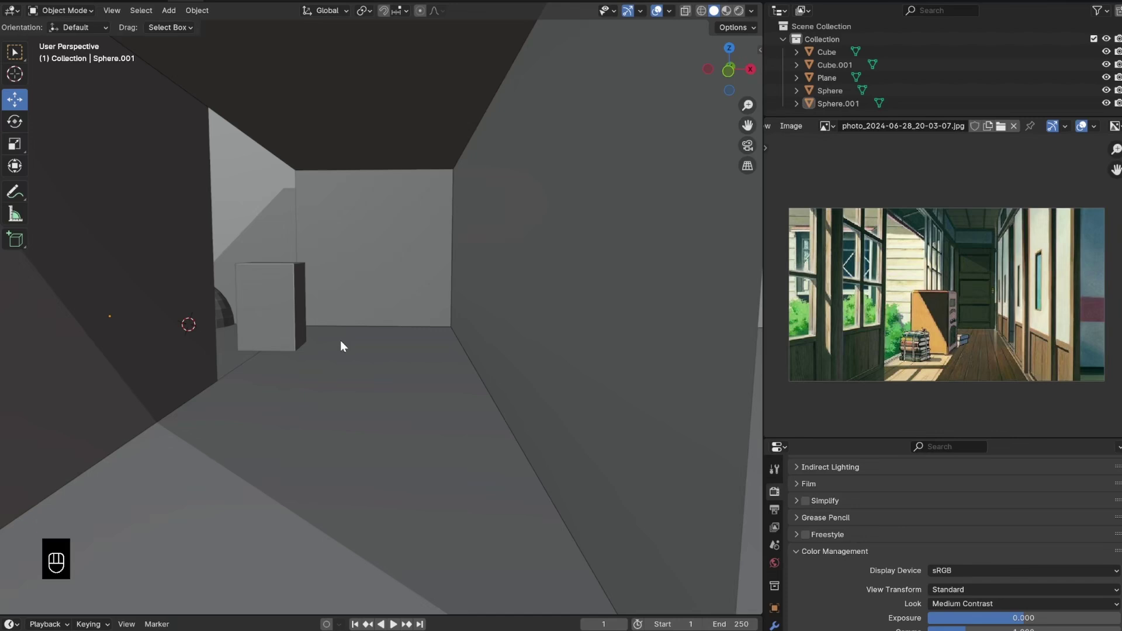
pyautogui.click(290, 318)
pyautogui.scroll(4, 965, 363)
pyautogui.moveTo(965, 366); pyautogui.dragTo(976, 309, button='middle')
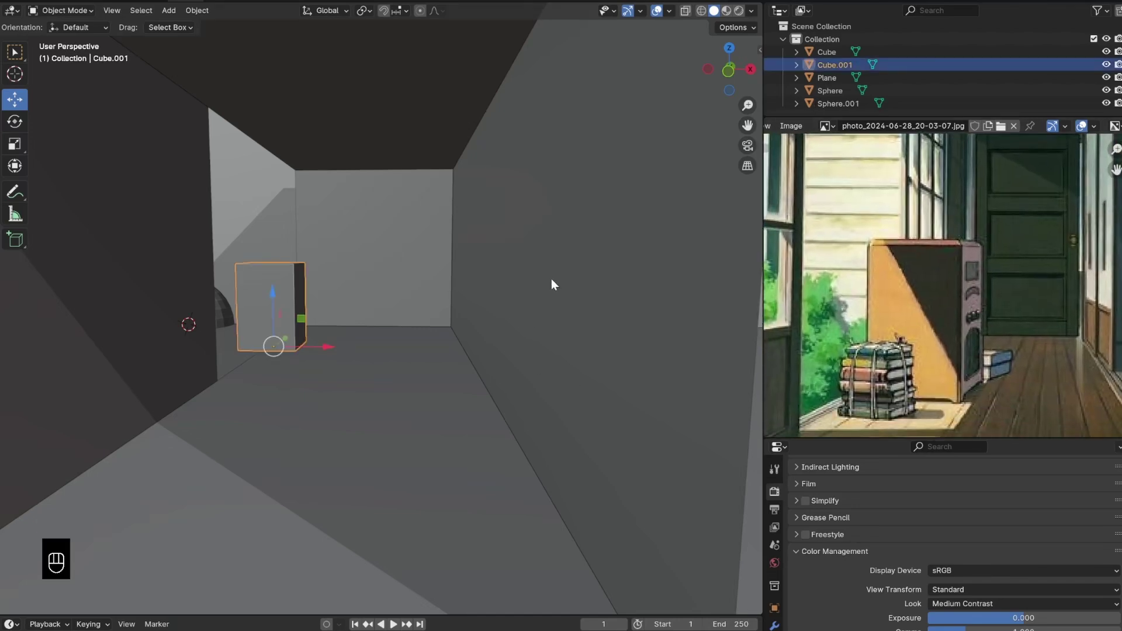
pyautogui.press('r')
pyautogui.press('z')
pyautogui.click(514, 323)
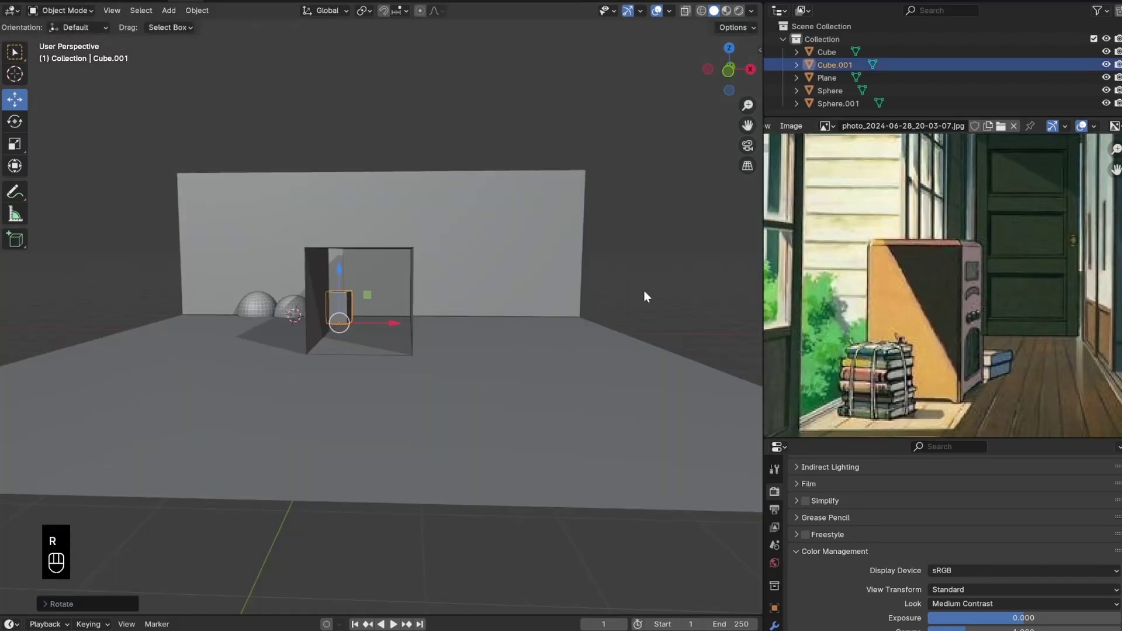
pyautogui.click(644, 290)
pyautogui.hotkey('ctrl', 's')
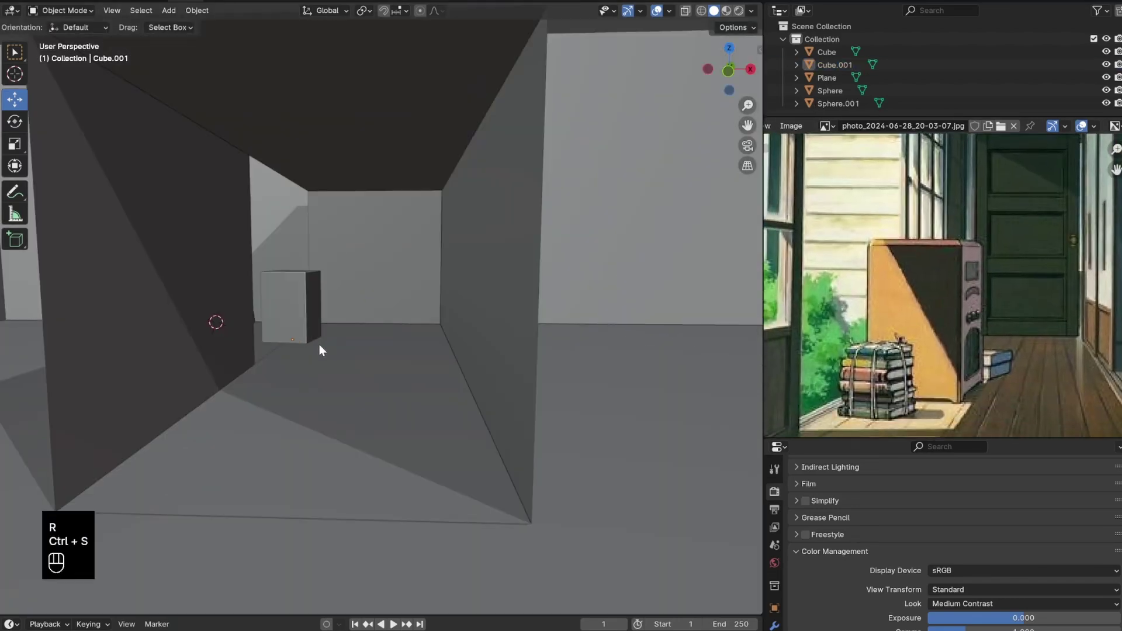
# Add a camera and align it to the current view down the corridor
pyautogui.scroll(1, 342, 353)
pyautogui.keyDown('shift'); pyautogui.moveTo(341, 353); pyautogui.dragTo(397, 361, button='middle'); pyautogui.keyUp('shift')
pyautogui.hotkey('shift', 'a')
pyautogui.click(407, 490)
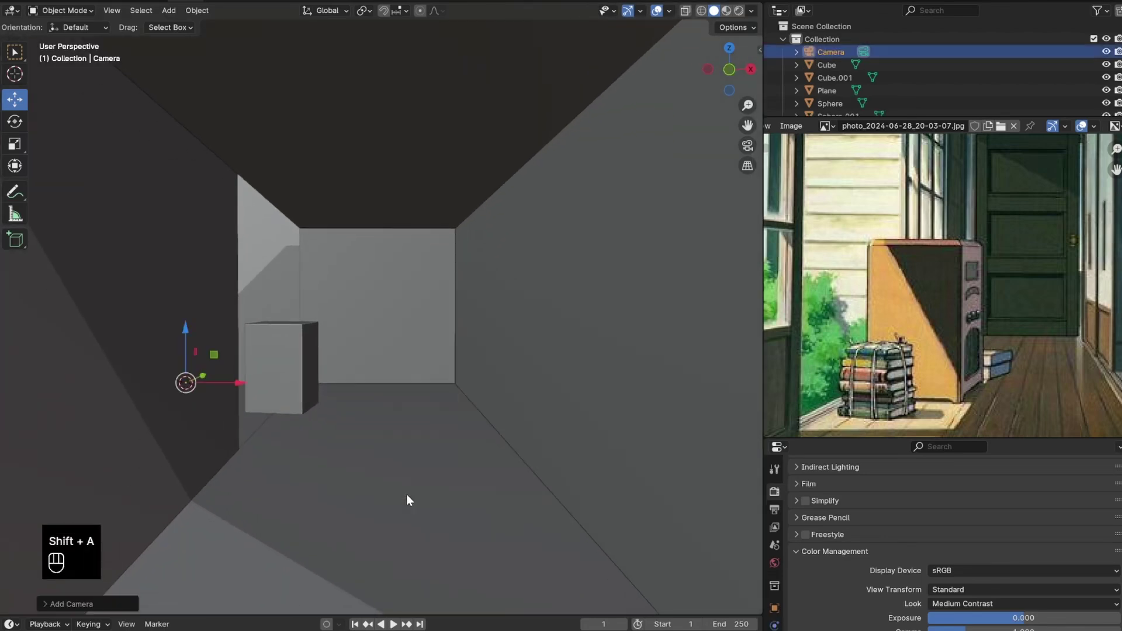
pyautogui.press('ctrl+alt+KP_0')
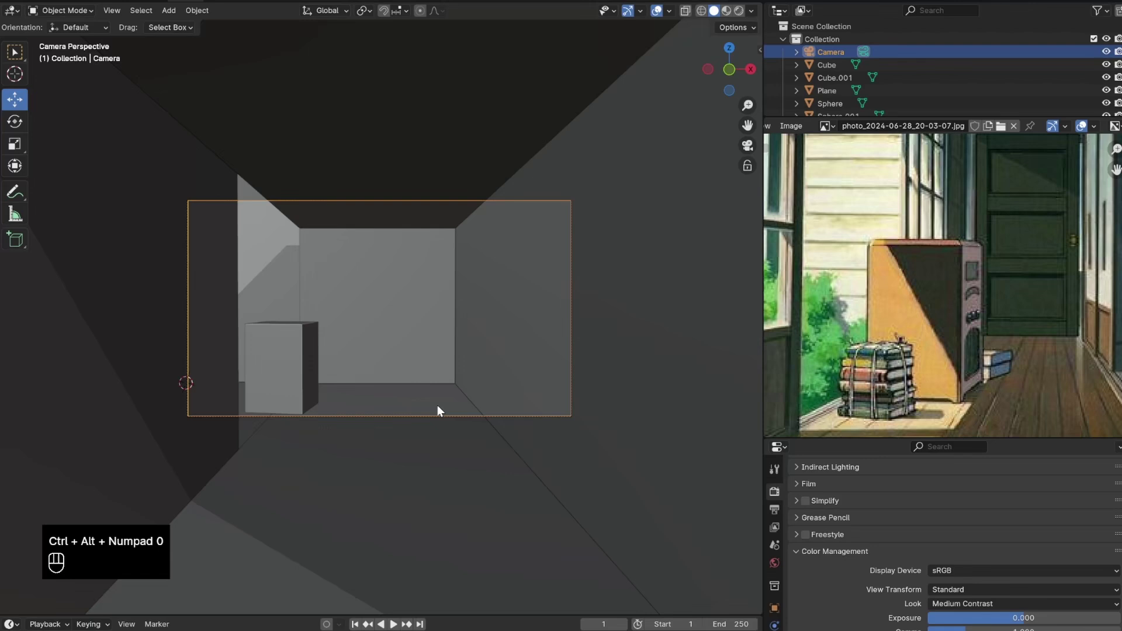
# Lock the camera to the view and reframe it down the corridor to match the reference composition
pyautogui.scroll(-3, 402, 352)
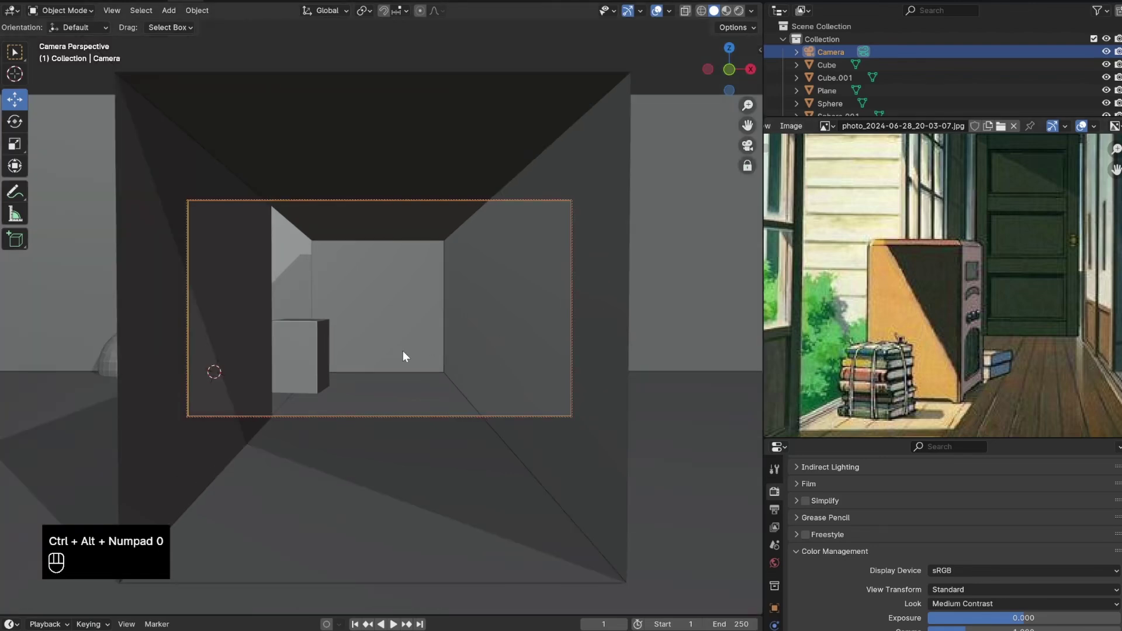
pyautogui.moveTo(402, 350); pyautogui.dragTo(409, 340, button='middle')
pyautogui.scroll(-5, 994, 347)
pyautogui.scroll(1, 994, 347)
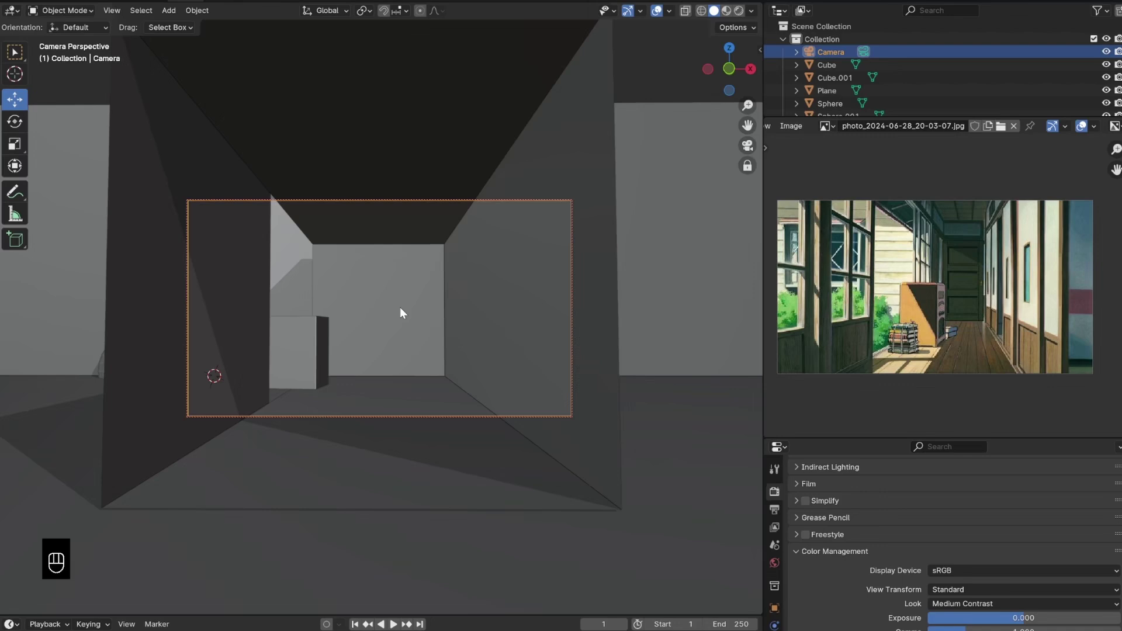
pyautogui.moveTo(397, 310); pyautogui.dragTo(401, 308, button='middle')
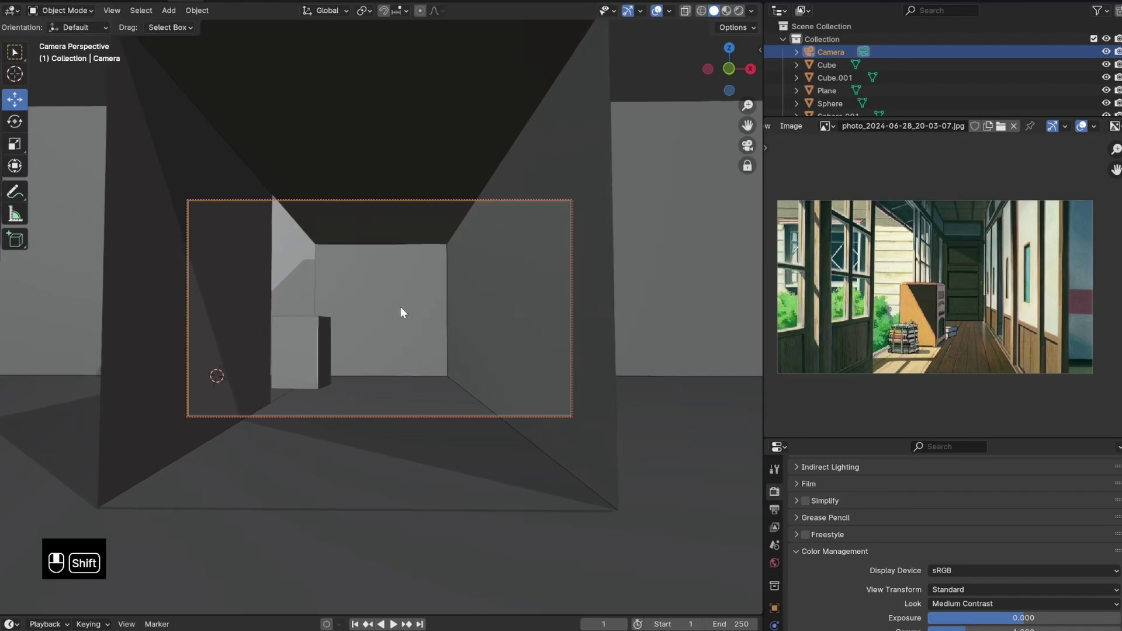
# Narrow the corridor box along the X axis and move the camera closer to it
pyautogui.click(308, 218)
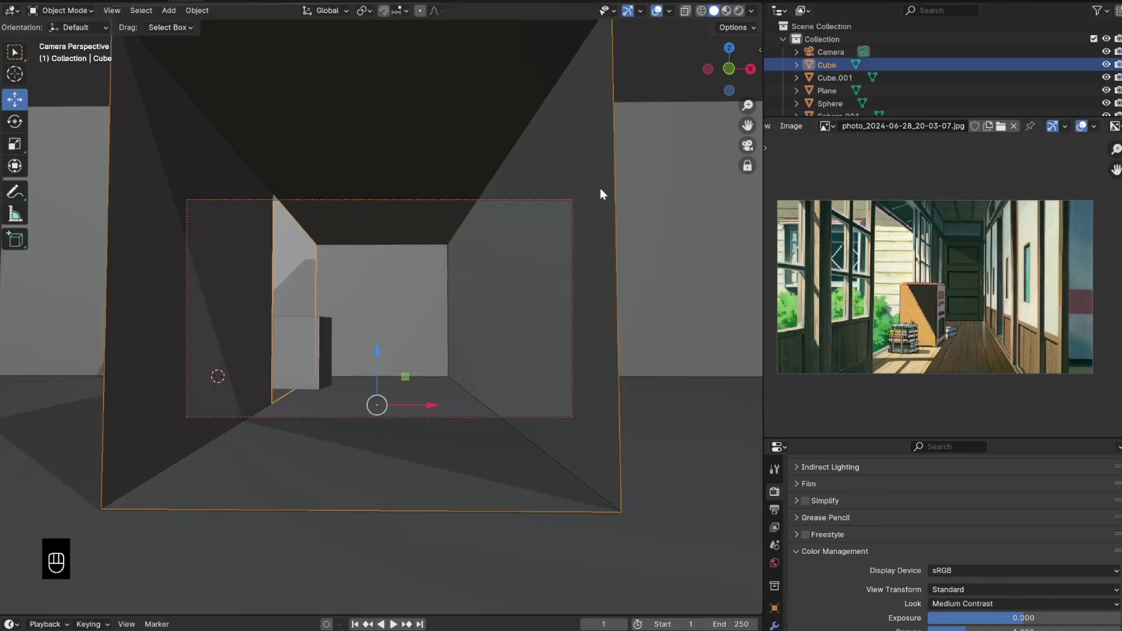
pyautogui.press('s')
pyautogui.press('x')
pyautogui.click(559, 199)
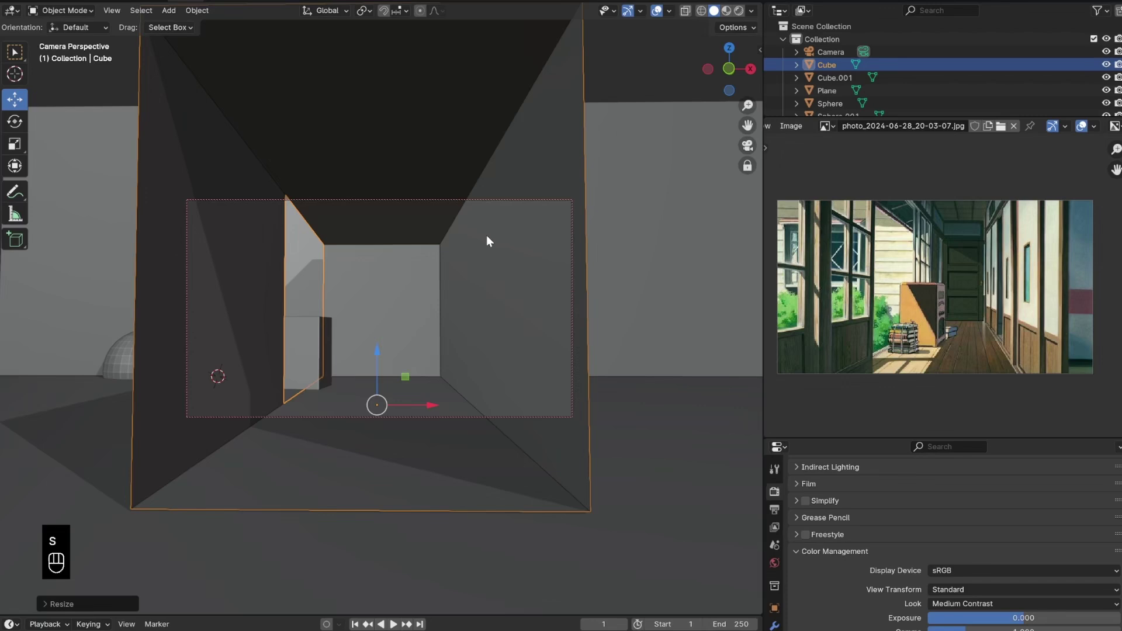
pyautogui.moveTo(747, 105); pyautogui.dragTo(747, 58)
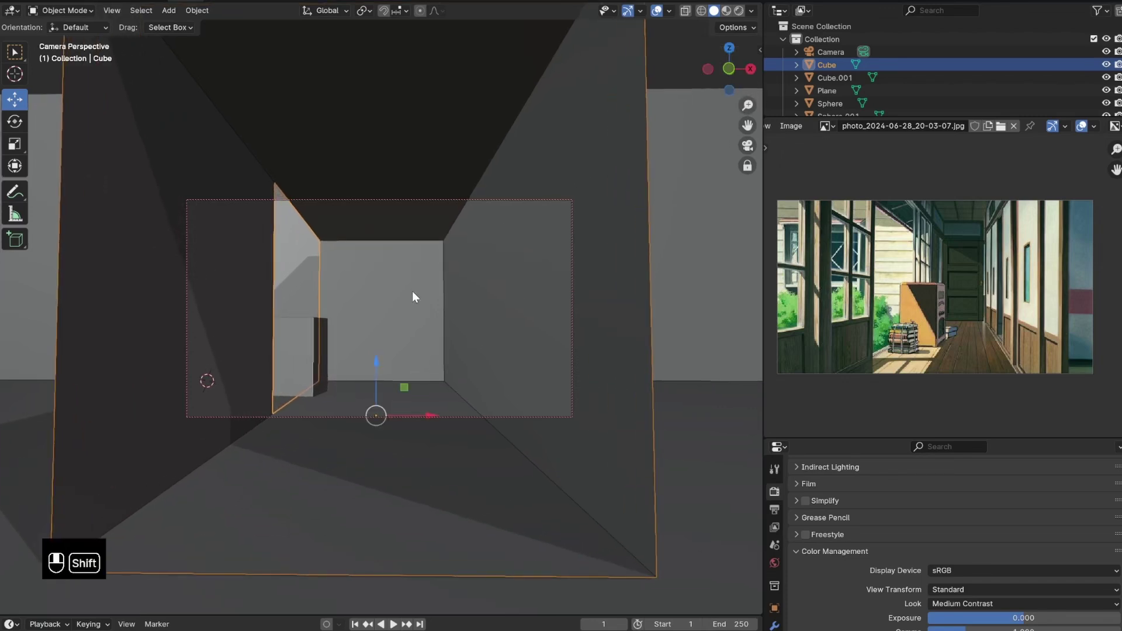
# Set the camera's focal length to 40 mm after trying 35 mm, and move the camera closer to the corridor
pyautogui.click(520, 196)
pyautogui.click(774, 626)
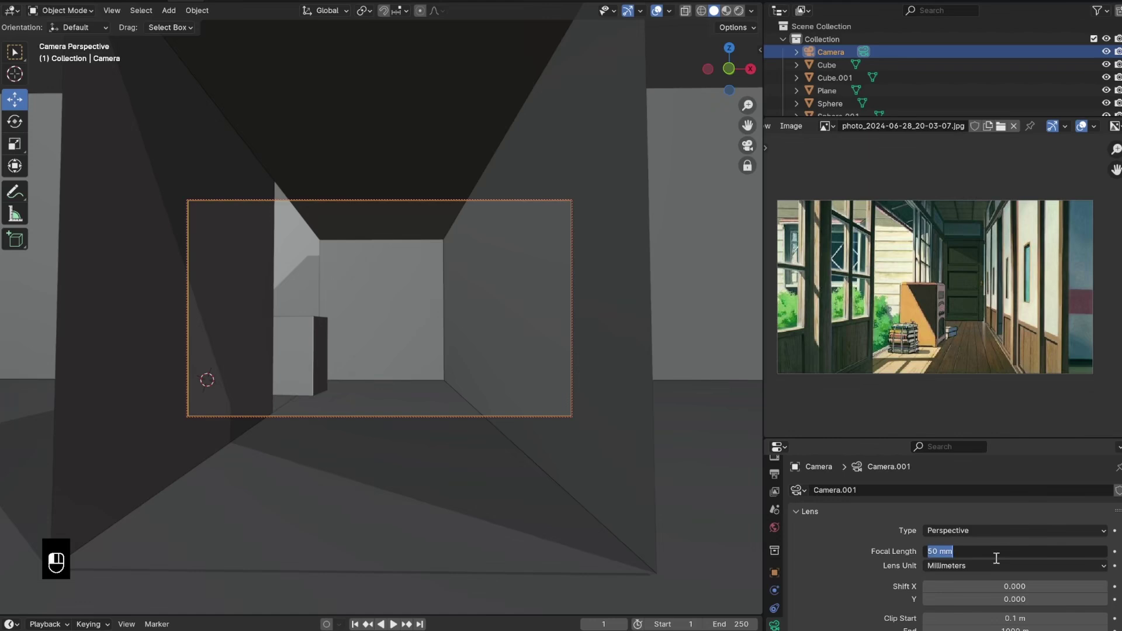
pyautogui.write('35')
pyautogui.press('Return')
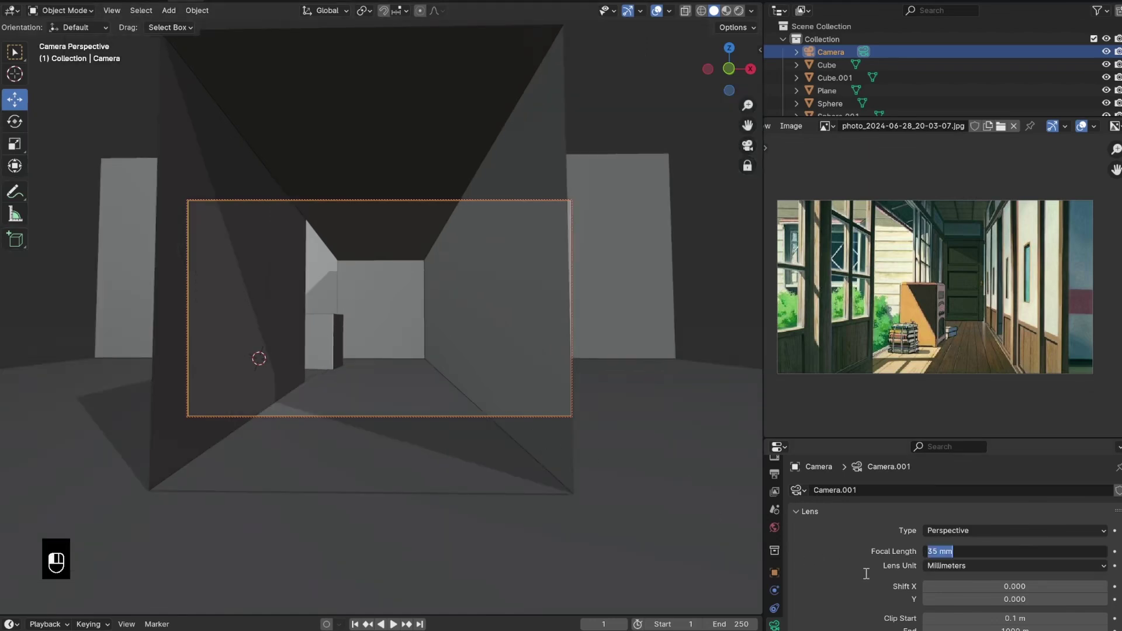
pyautogui.press('Return')
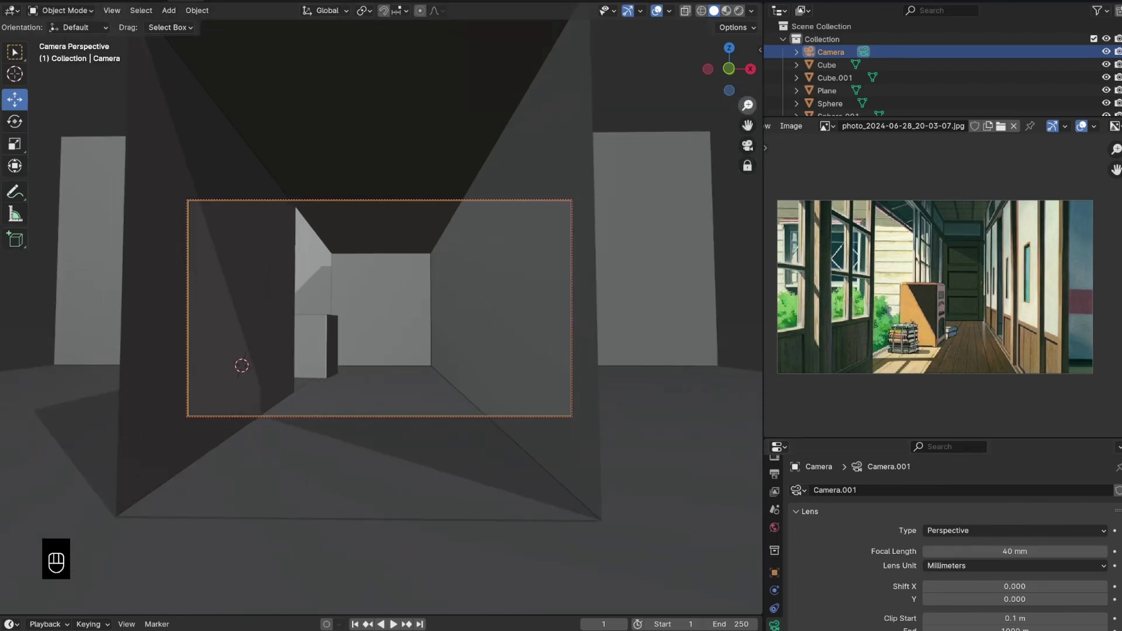
pyautogui.moveTo(747, 105); pyautogui.dragTo(747, 65)
# Move the middle edge loop of the corridor box in Edit Mode to adjust where the side opening begins
pyautogui.click(255, 381)
pyautogui.press('Tab')
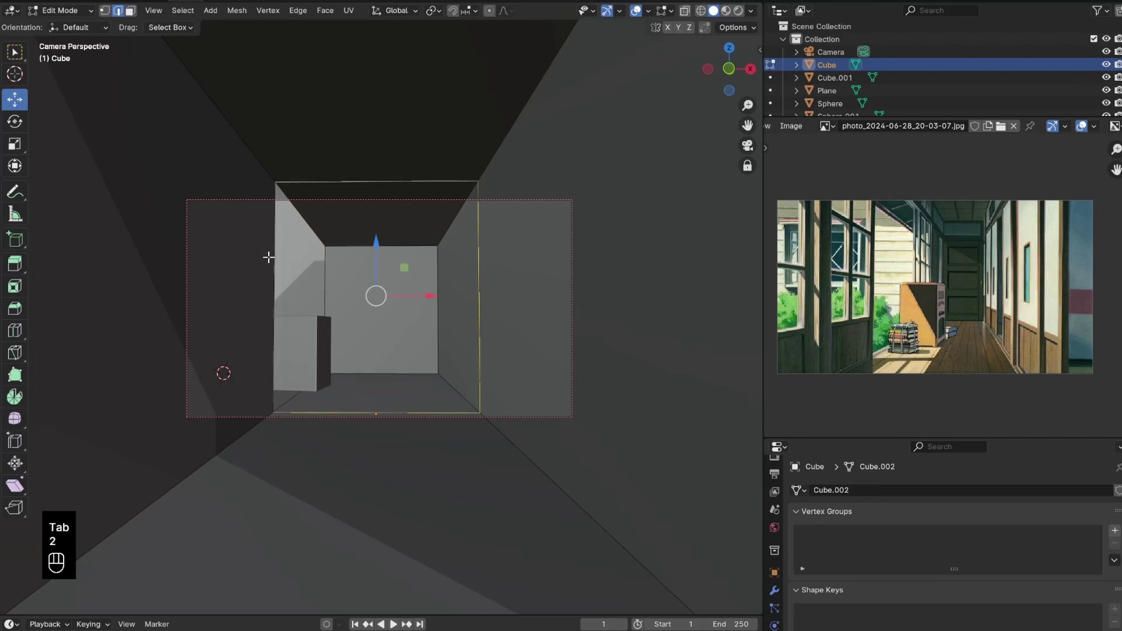
pyautogui.hotkey('shift', 'z')
pyautogui.hotkey('shift', 'z')
pyautogui.keyDown('shift'); pyautogui.click(275, 299); pyautogui.keyUp('shift')
pyautogui.press('g')
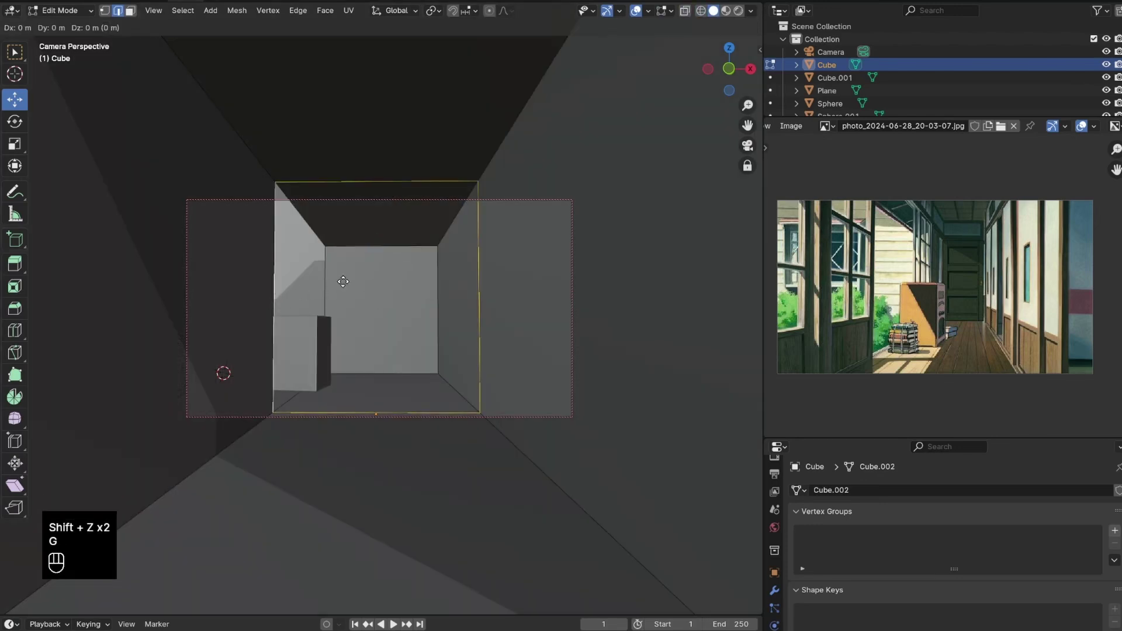
pyautogui.click(352, 243)
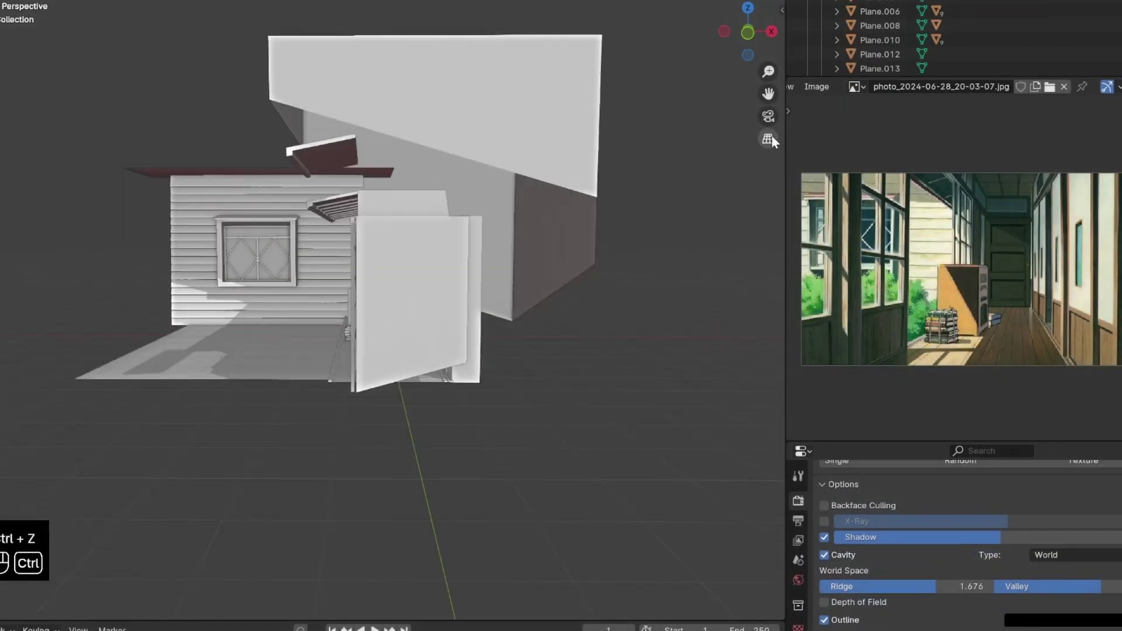
# Save the detailed hallway scene and view it through the camera
pyautogui.hotkey('ctrl', 's')
pyautogui.click(767, 115)
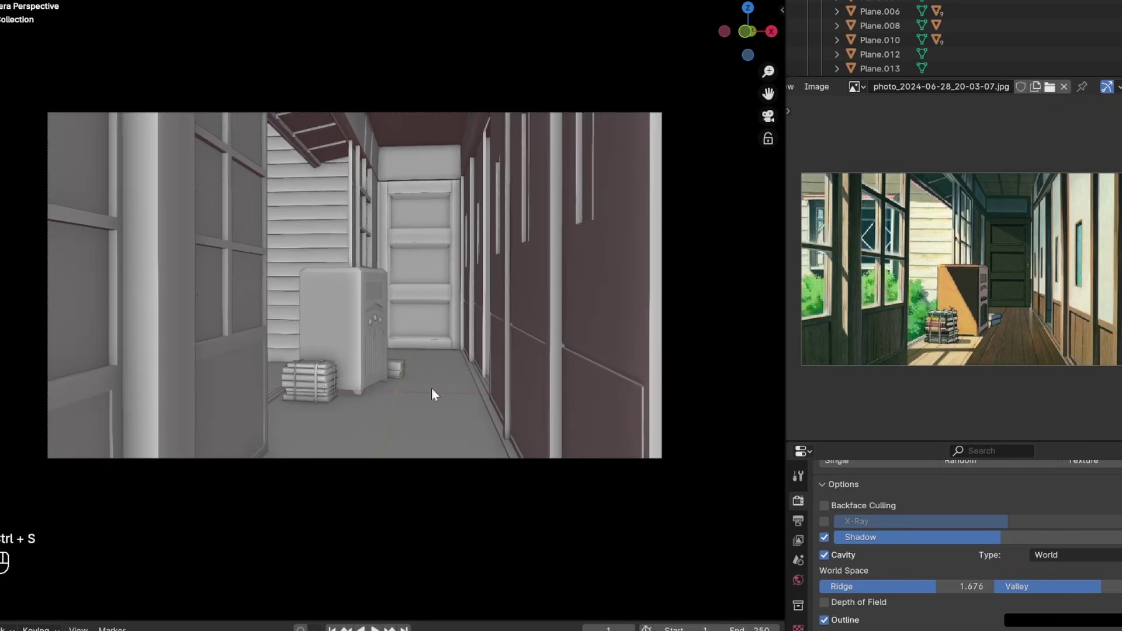